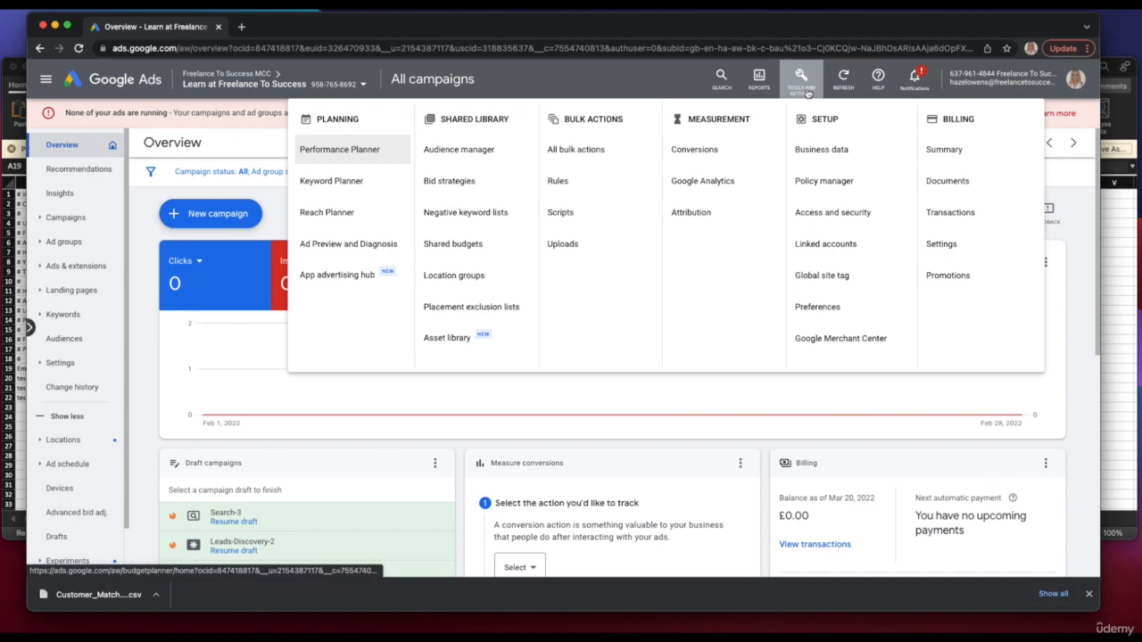
Open the Audience manager and start a new customer list segment.
left_click(460, 148)
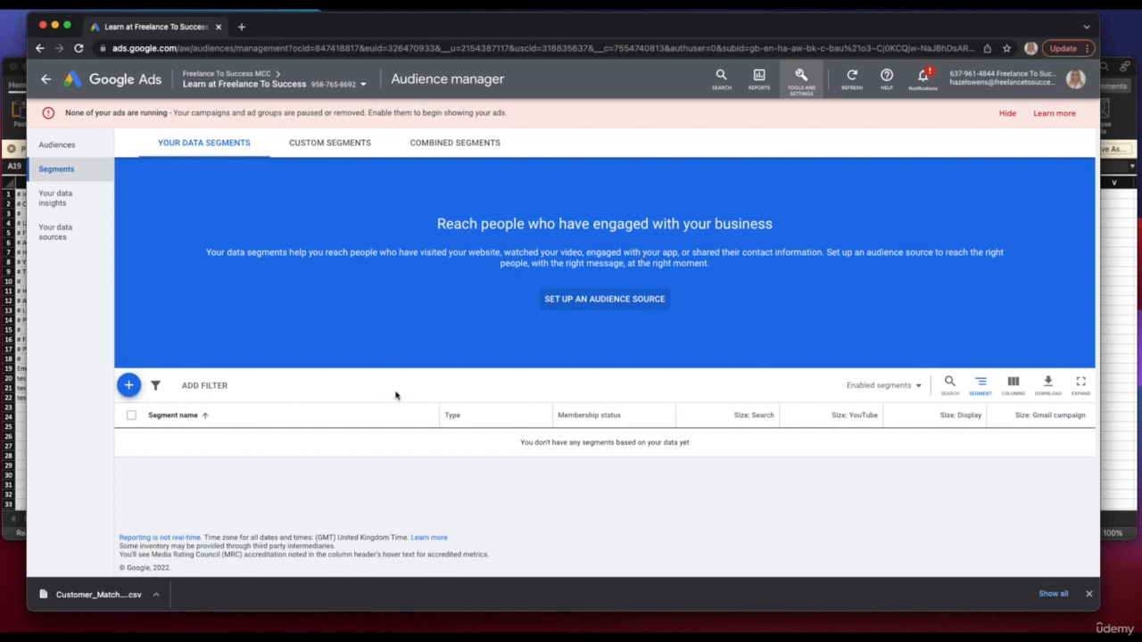
left_click(129, 384)
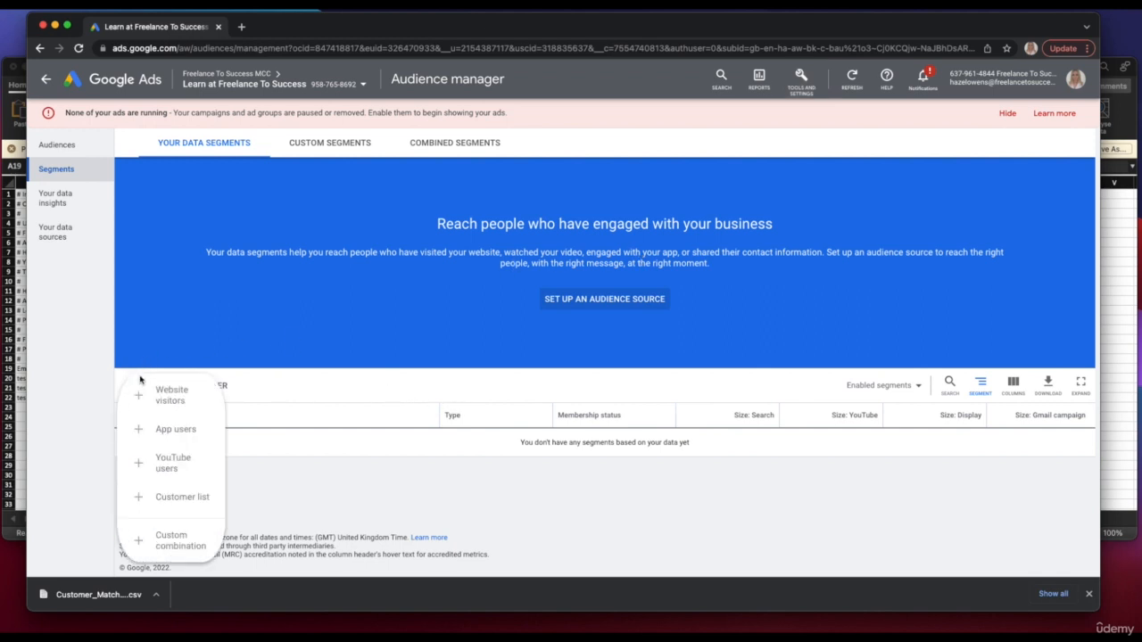
left_click(221, 507)
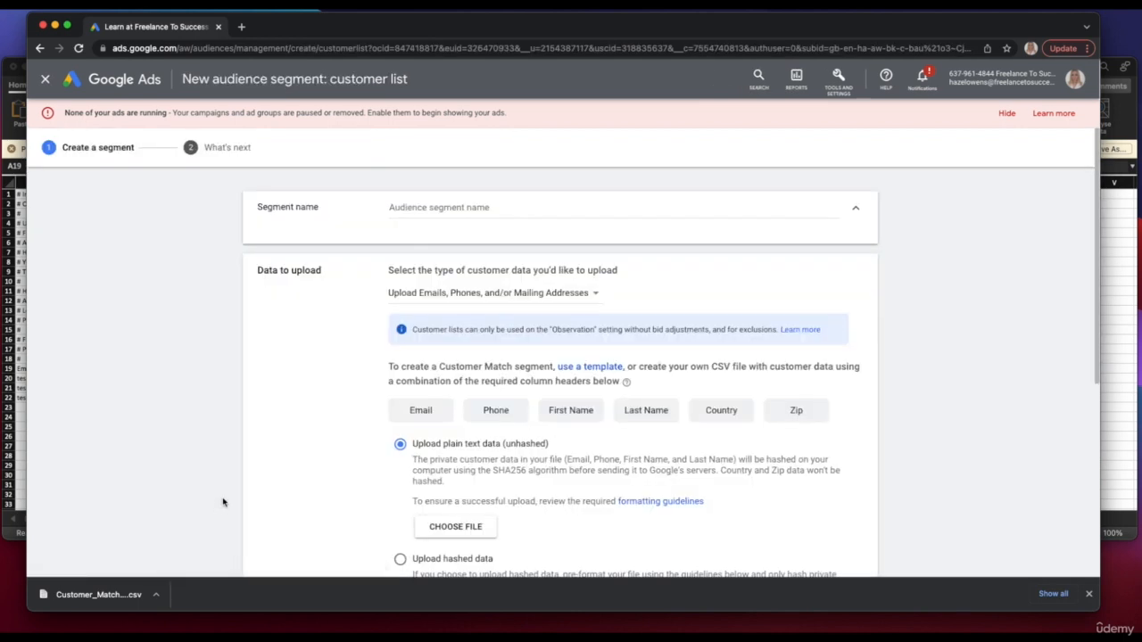
Name the audience segment "Test".
left_click(456, 205)
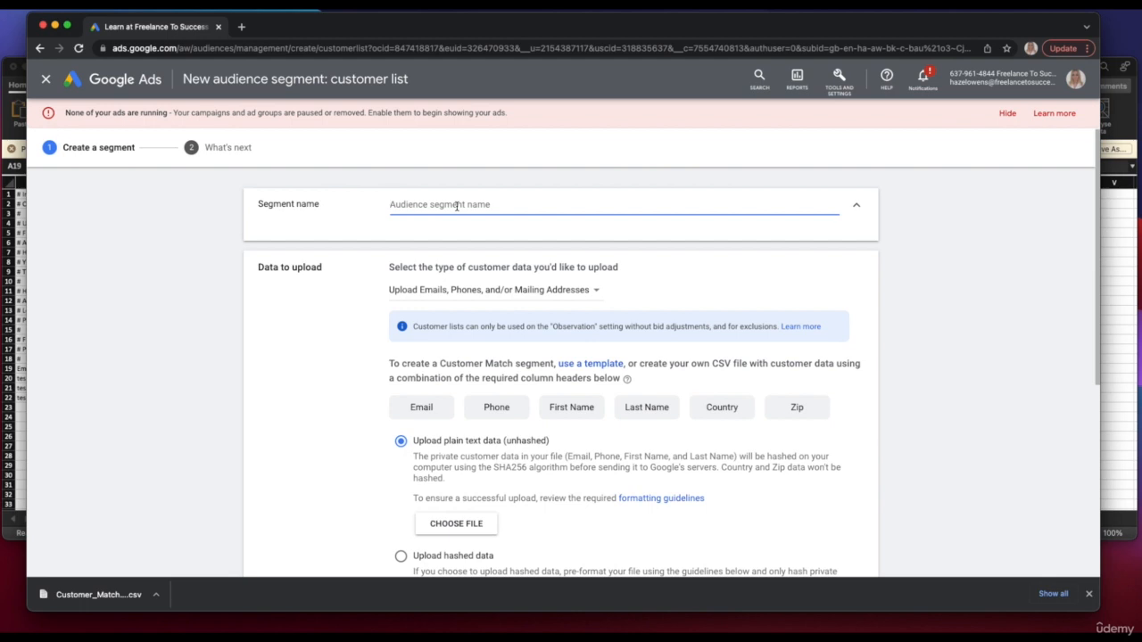
scroll(770, 294, "down", 1)
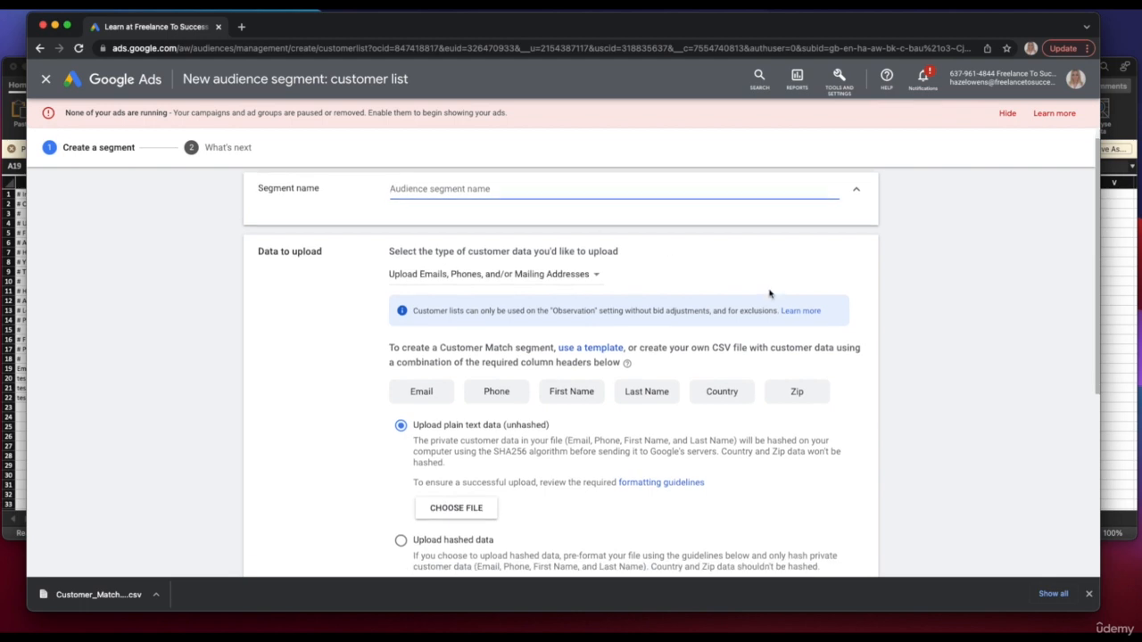
type("Tset")
key("BackSpace")
key("BackSpace")
key("BackSpace")
type("est")
Choose Upload Emails, Phones, and/or Mailing Addresses as the customer data type and open the Customer Match template in Excel.
scroll(742, 321, "down", 2)
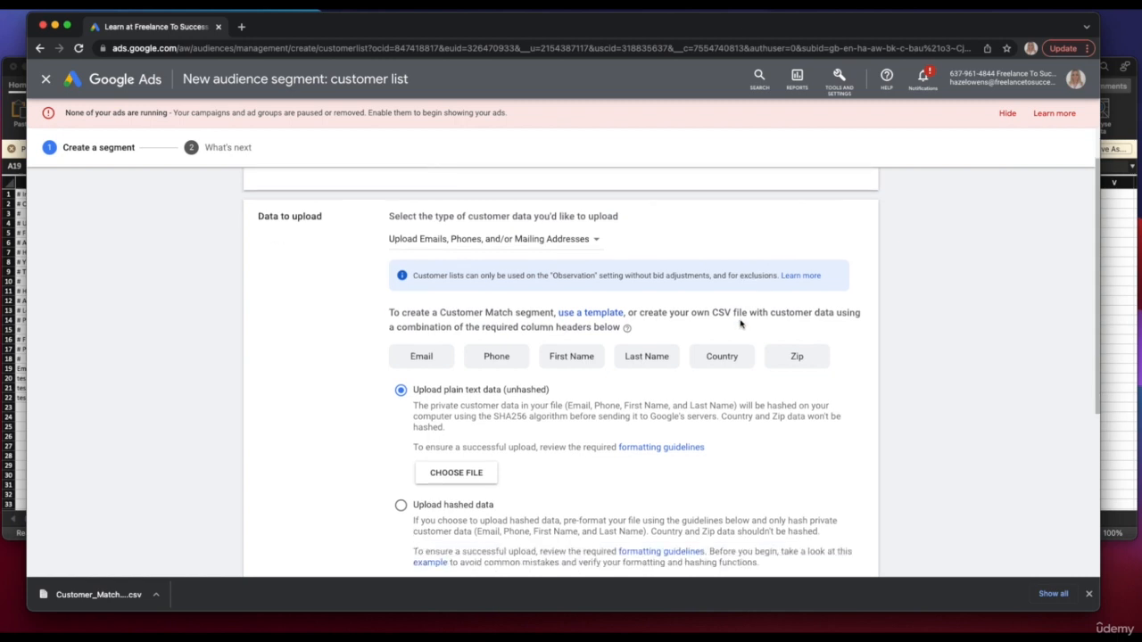
left_click(600, 246)
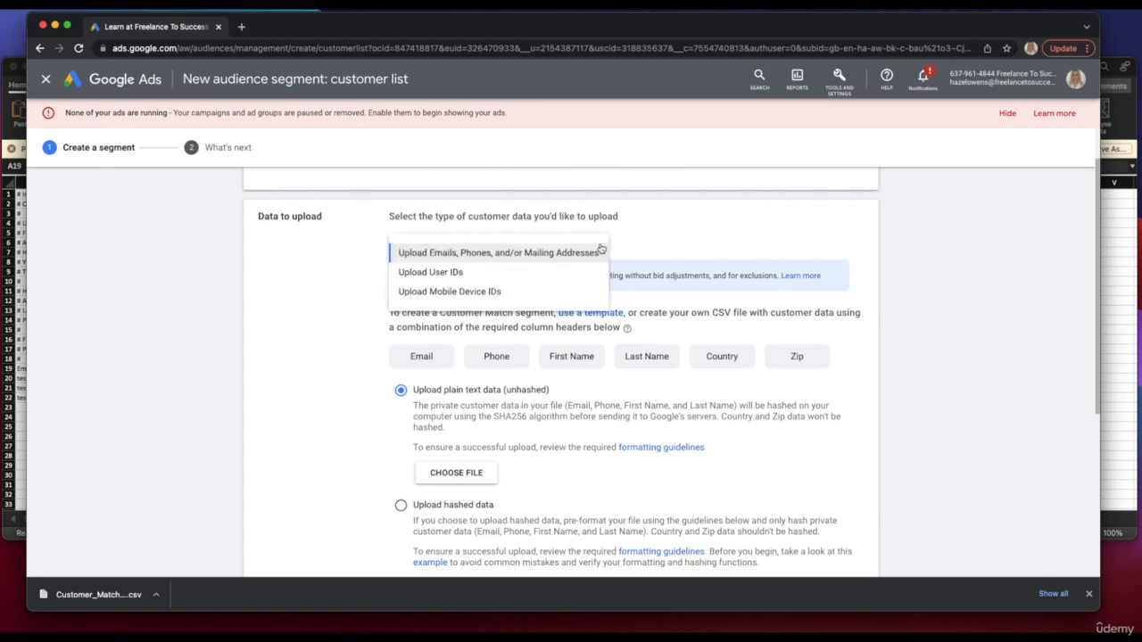
left_click(500, 254)
scroll(574, 259, "down", 1)
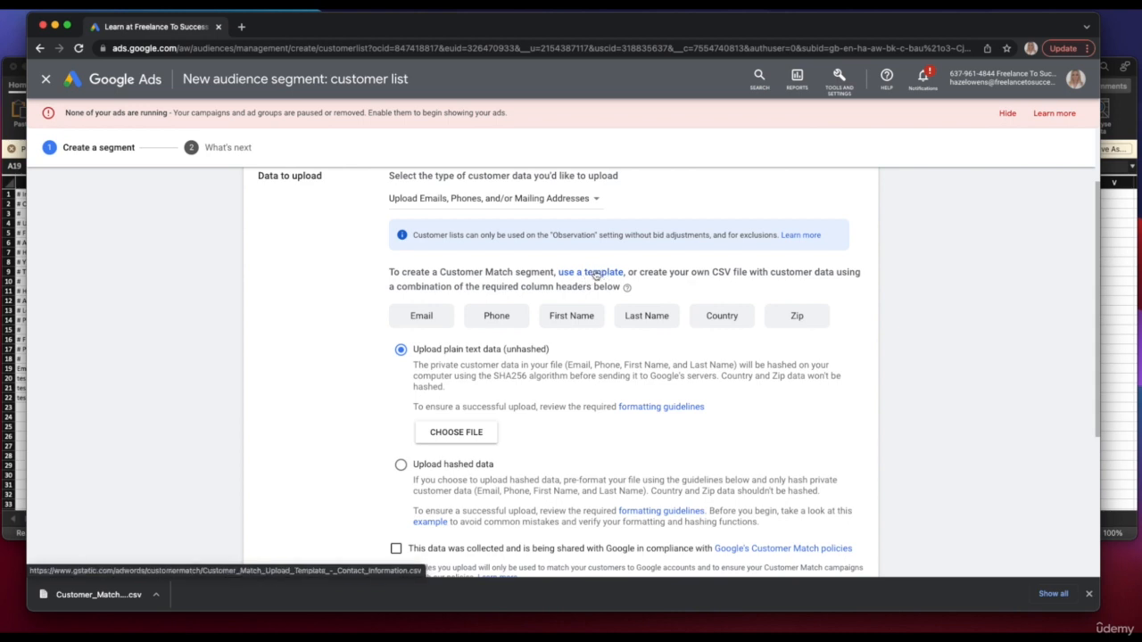
left_click(604, 276)
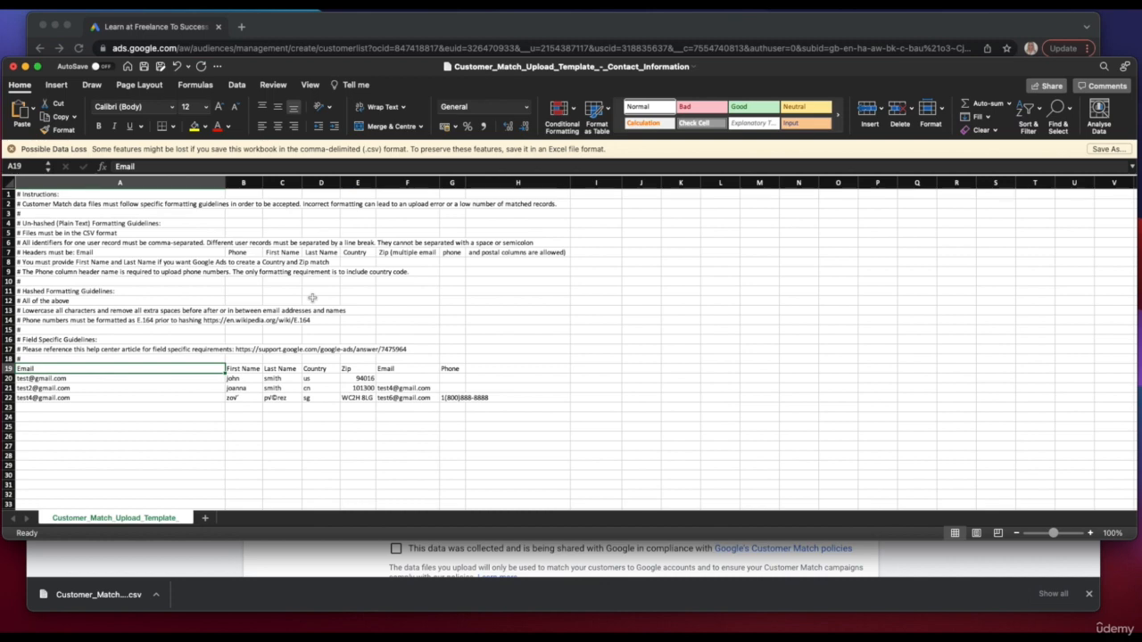
Read the formatting instructions and guidelines at the start of the Customer Match template.
left_click_drag(45, 195, 348, 323)
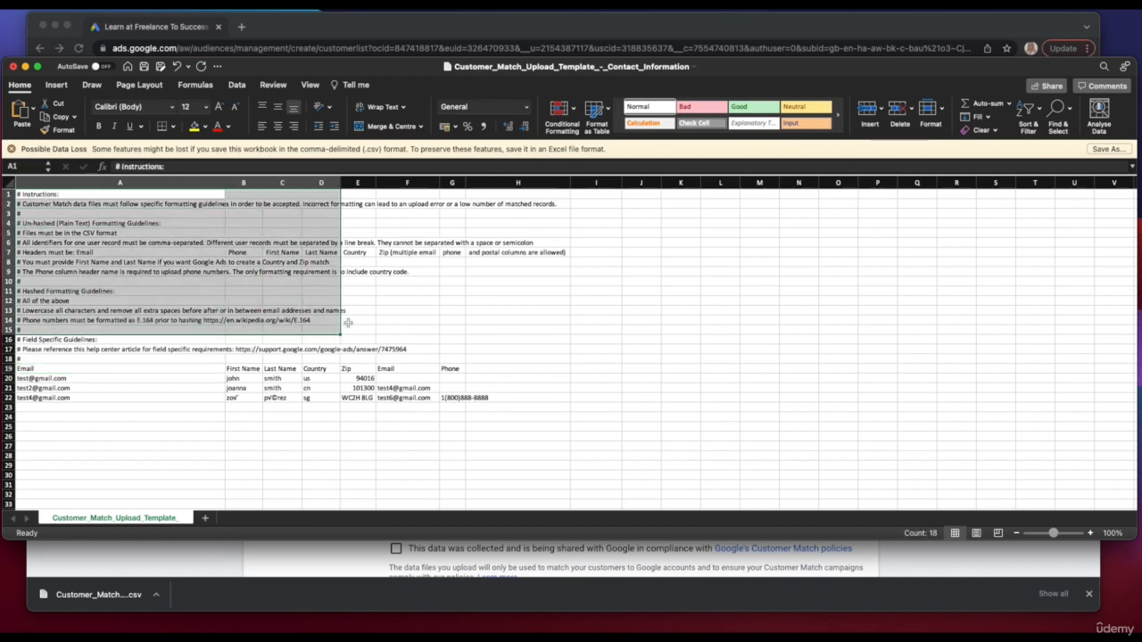
left_click(200, 294)
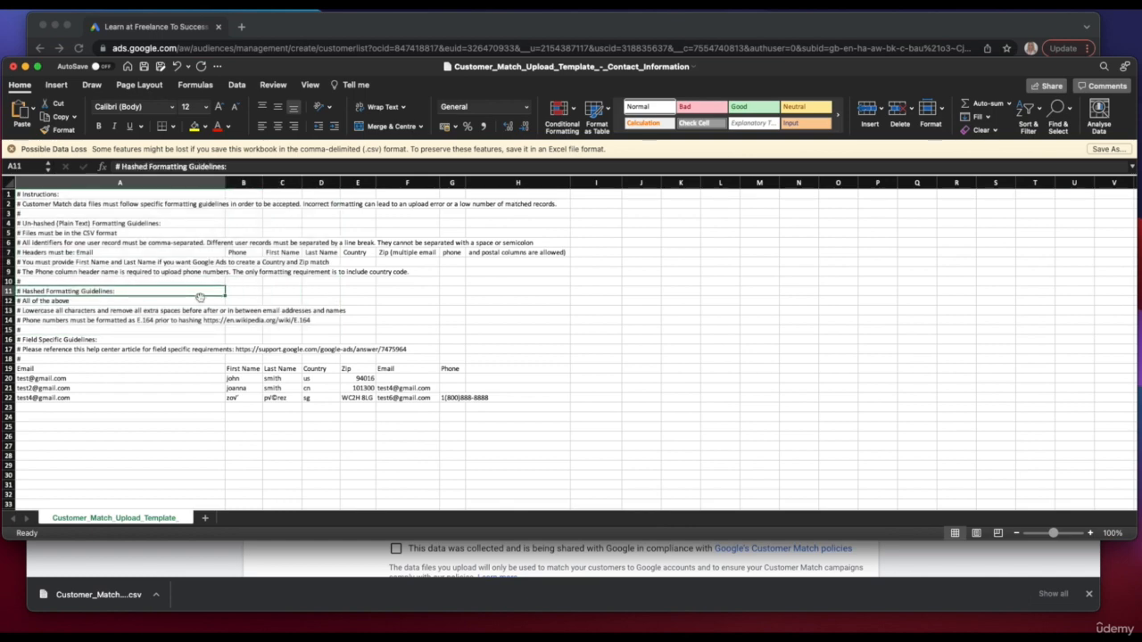
scroll(200, 297, "down", 3)
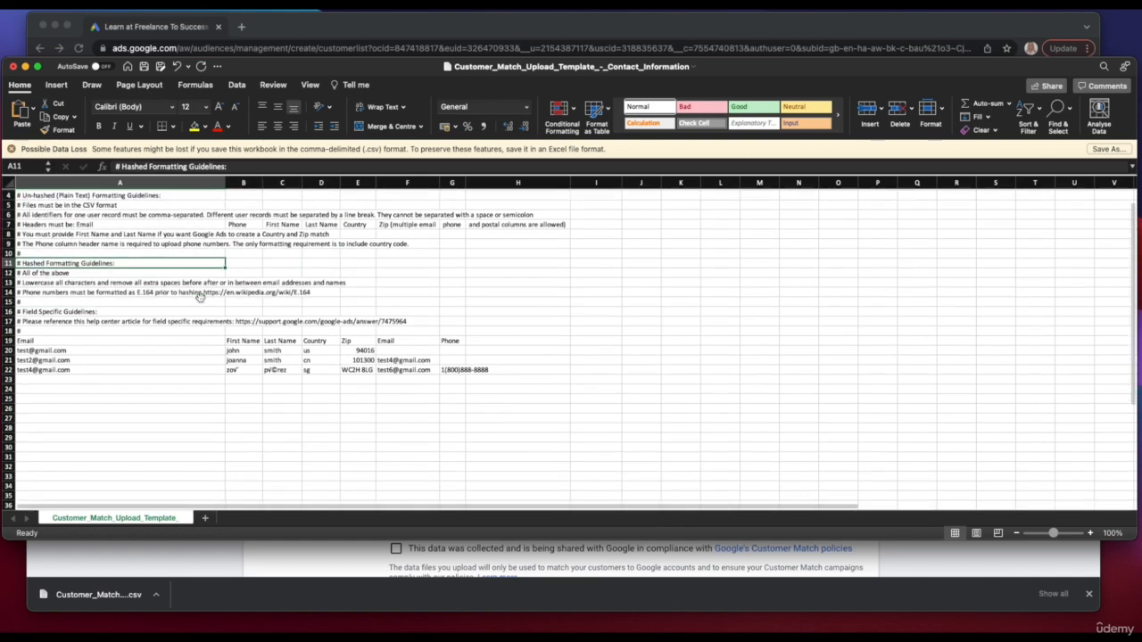
scroll(201, 297, "down", 9)
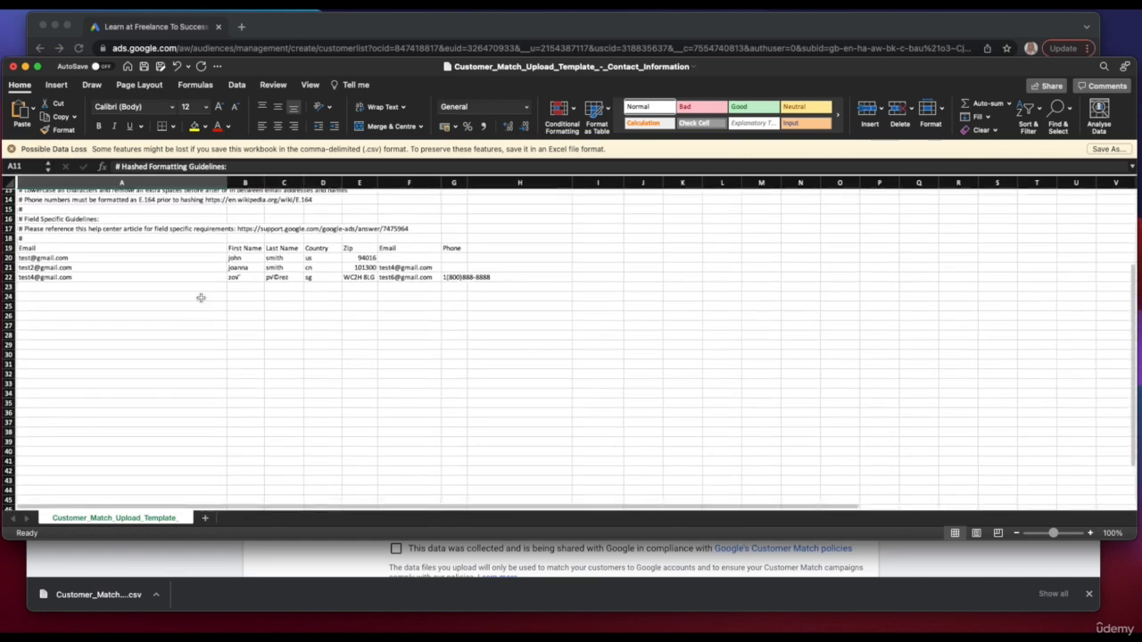
Examine the template's sample customer records and their Email, First Name, Last Name, Country, Zip and Phone columns.
left_click_drag(53, 249, 457, 278)
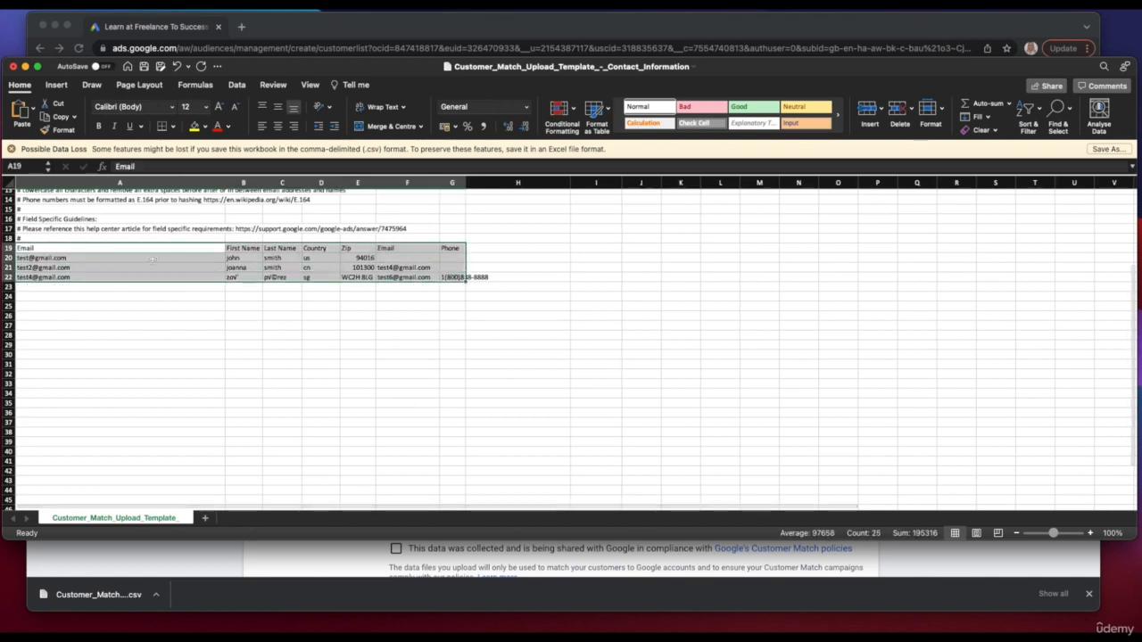
left_click(153, 260)
left_click(83, 248)
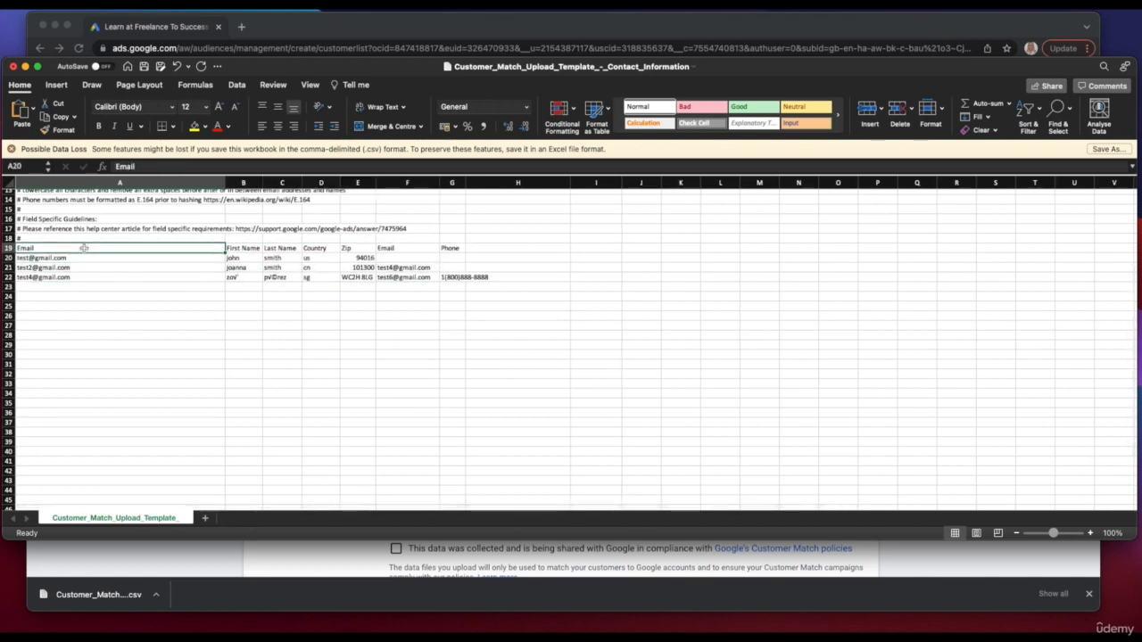
mouse_move(83, 248)
left_mouse_down()
mouse_move(178, 266)
mouse_move(470, 278)
left_mouse_up()
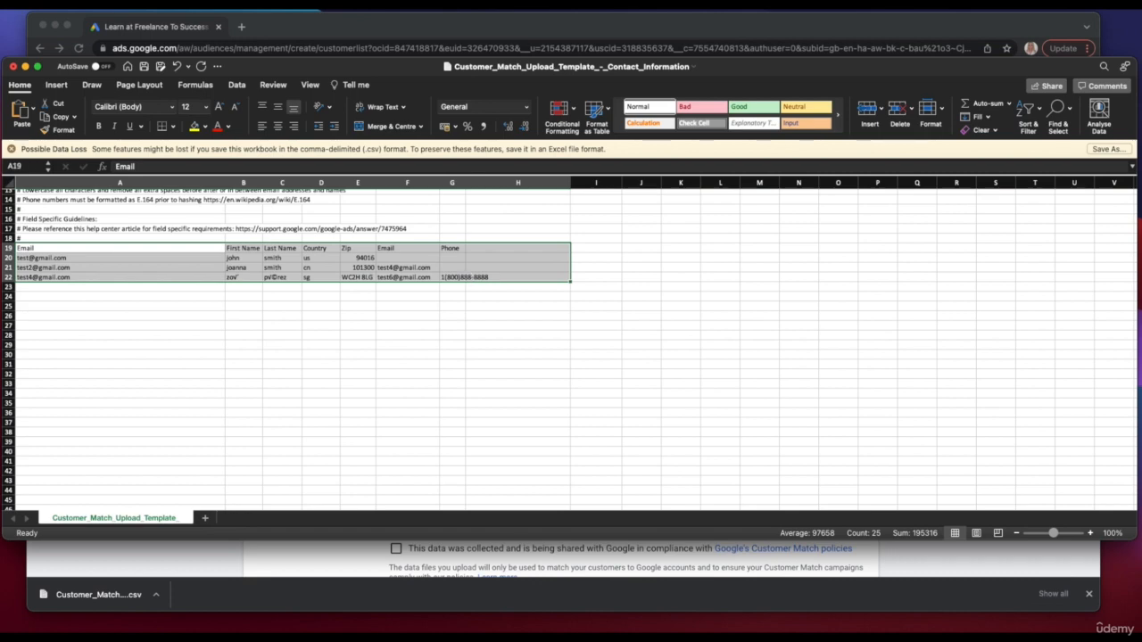
left_click_drag(109, 250, 113, 270)
left_click_drag(257, 252, 299, 277)
left_click(318, 254)
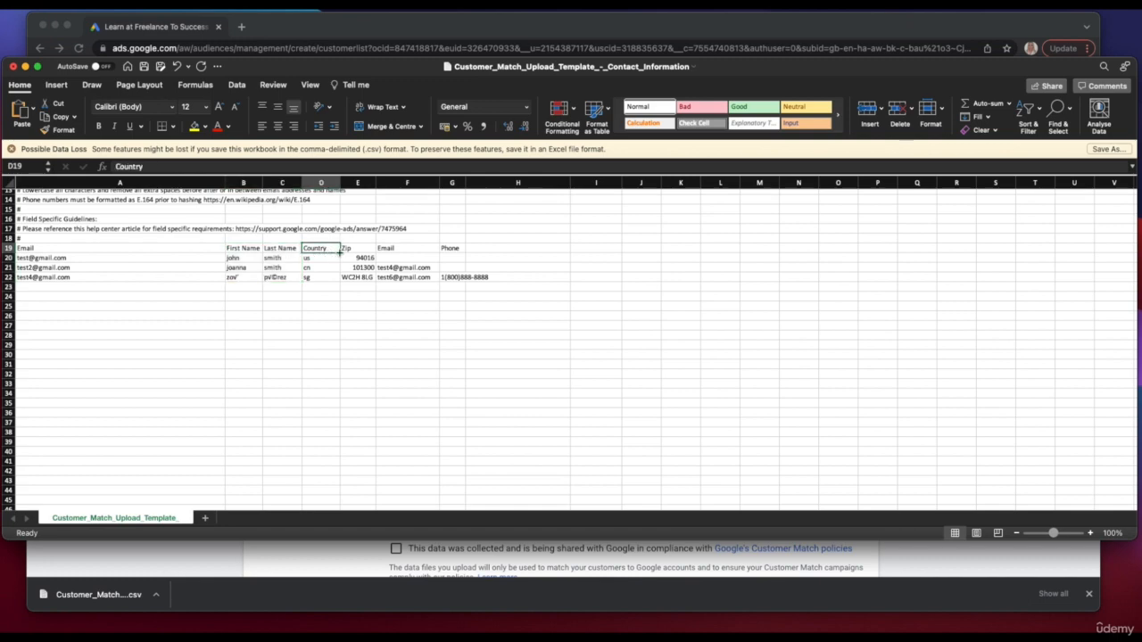
left_click(350, 251)
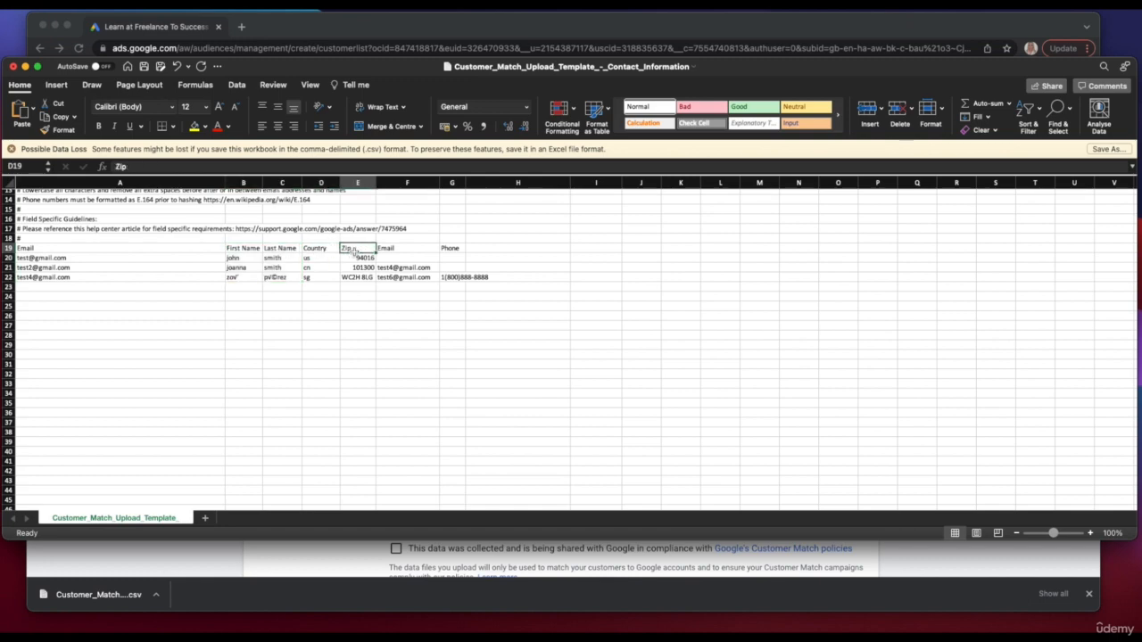
left_click_drag(422, 250, 451, 277)
left_click(422, 250)
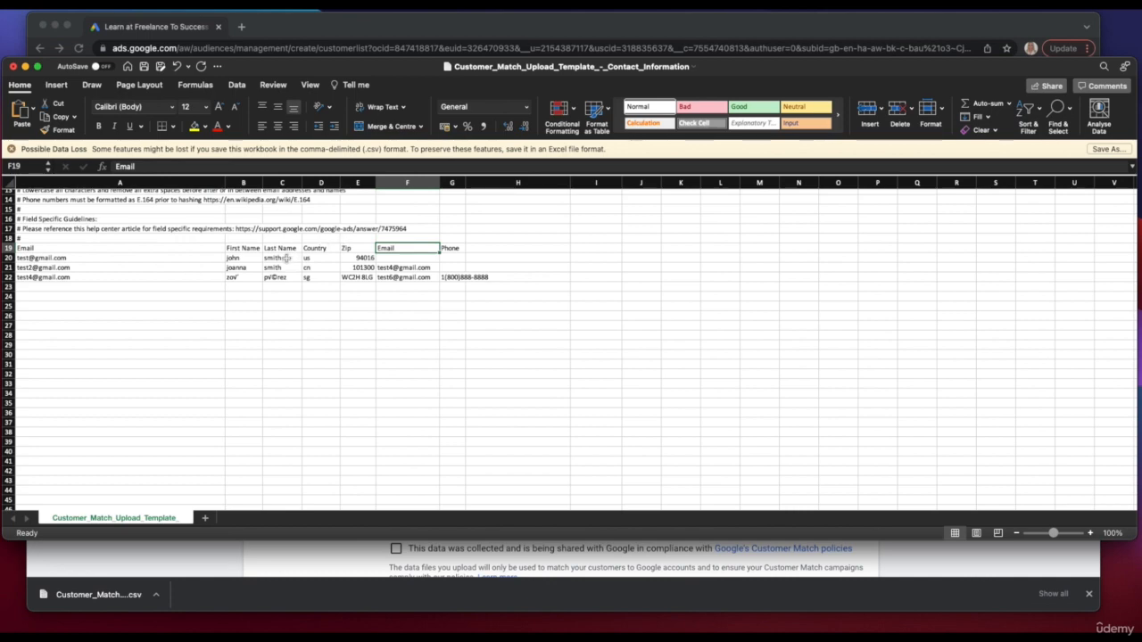
Set the Country value to GB for all three sample customer records in rows 20 to 22.
left_click(322, 252)
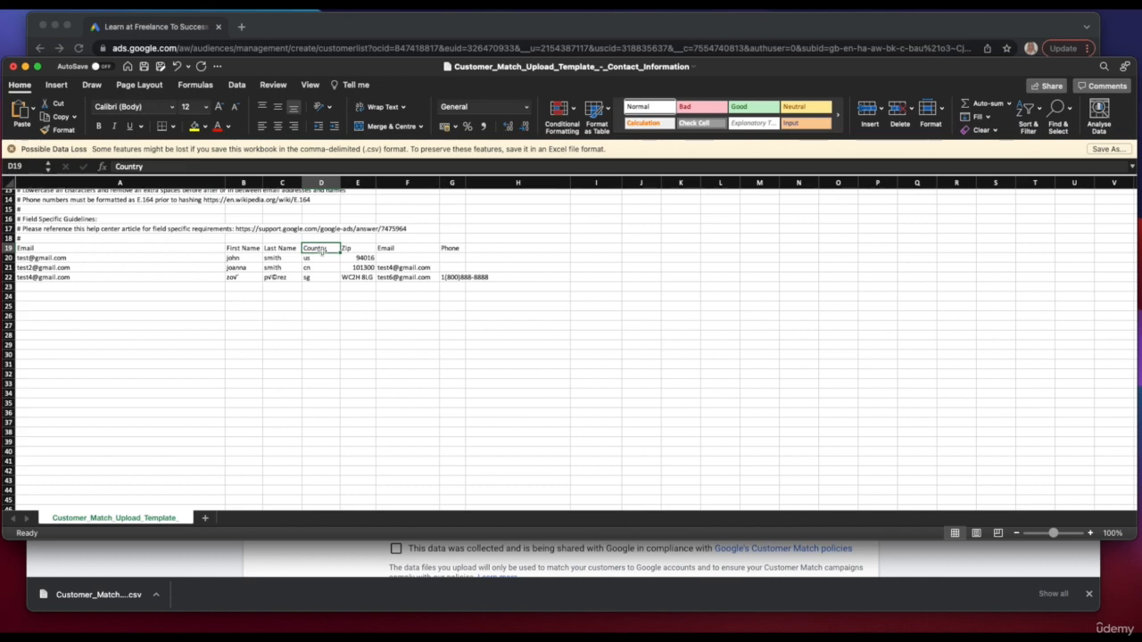
left_click(319, 258)
type("UK")
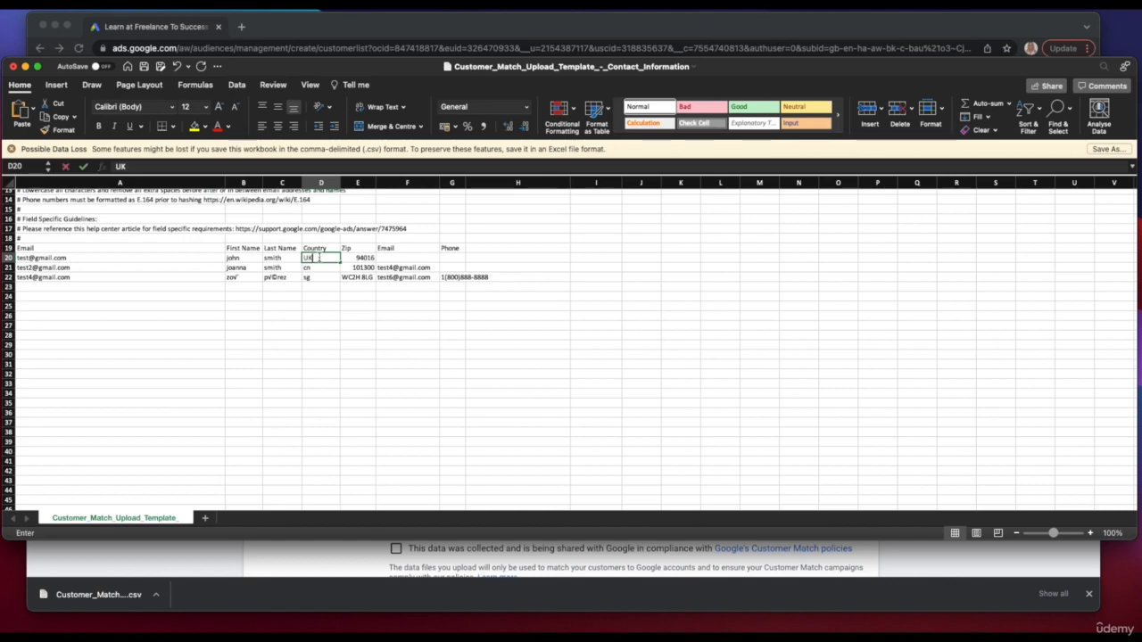
key("BackSpace")
key("BackSpace")
type("GB")
key("Return")
left_click(332, 259)
left_click_drag(339, 262, 339, 282)
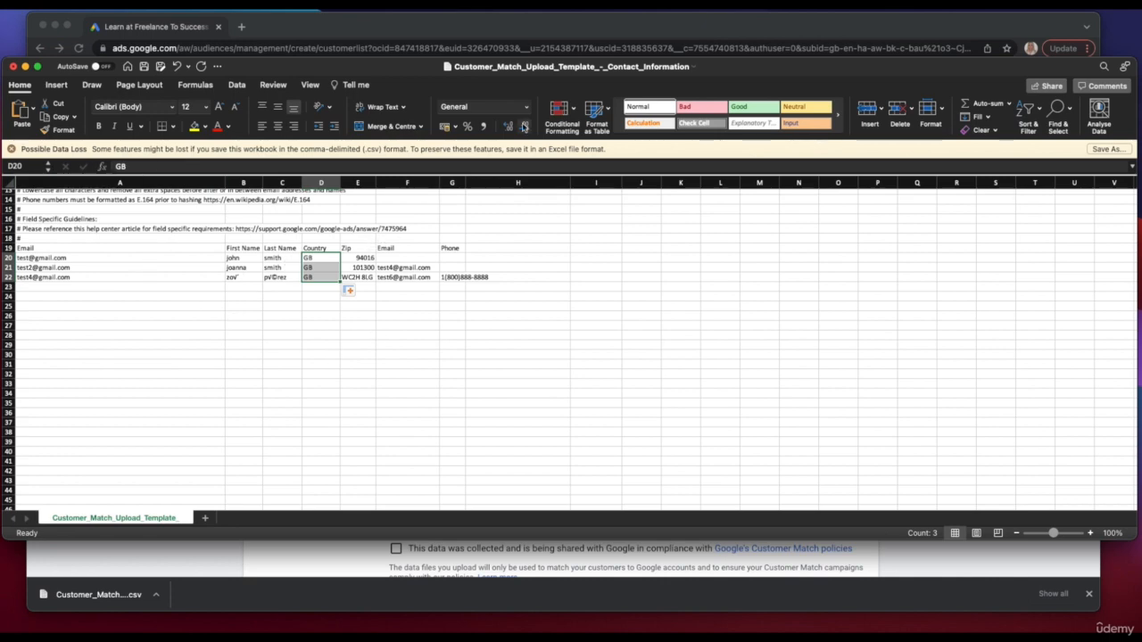
Switch back to Google Ads and review the segment's file upload, data compliance and membership duration options.
left_click(730, 27)
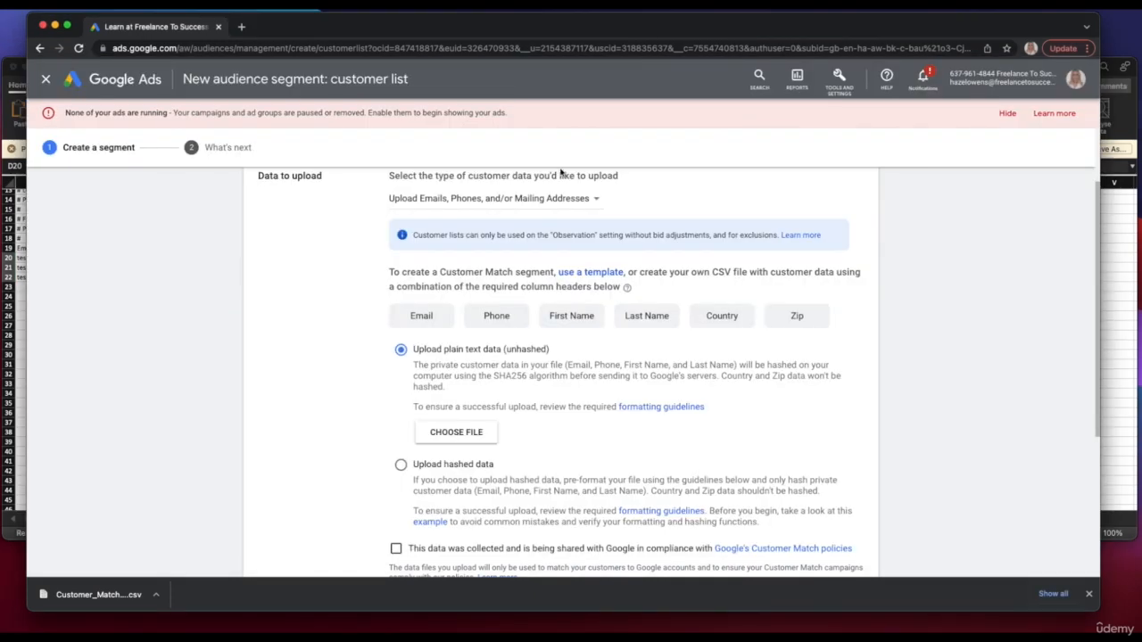
scroll(590, 266, "down", 2)
scroll(590, 266, "down", 2)
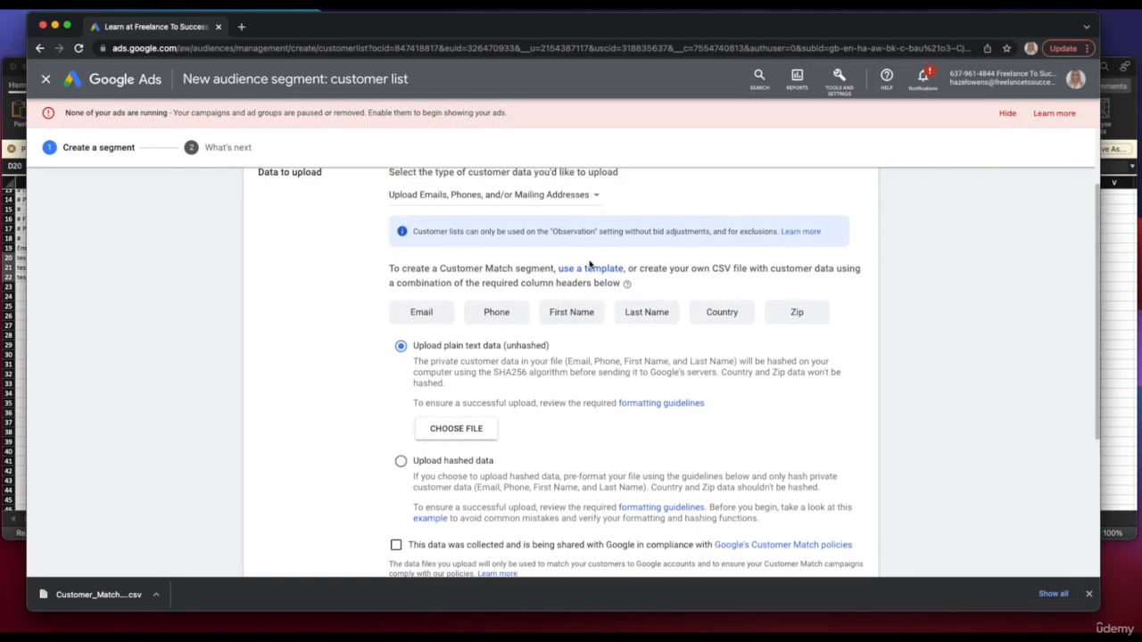
scroll(590, 266, "down", 1)
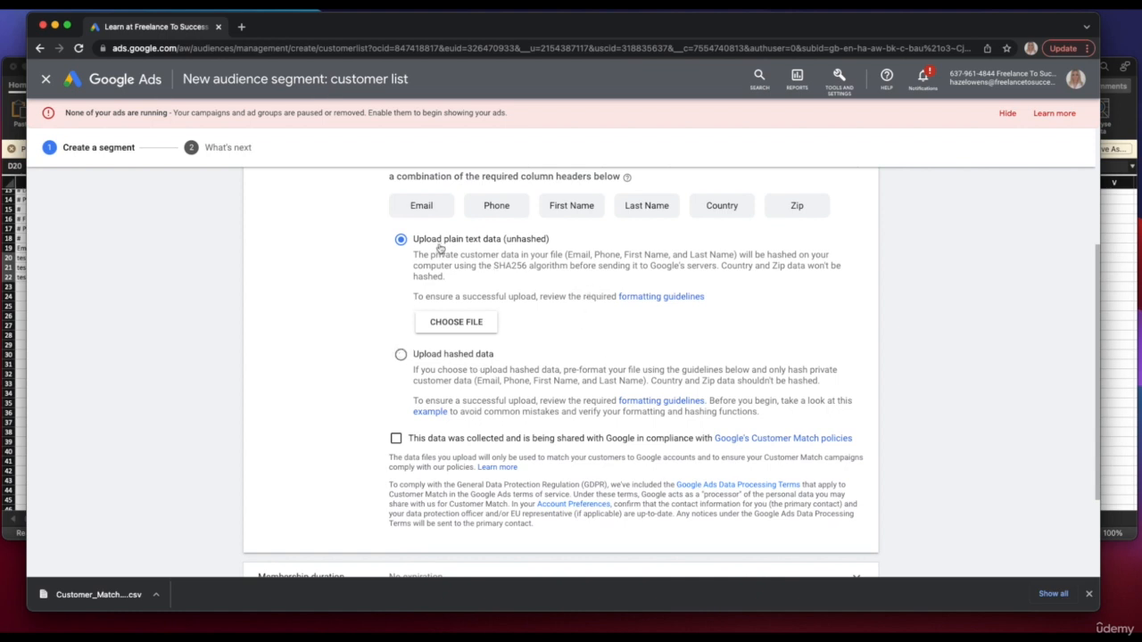
scroll(559, 254, "down", 1)
scroll(558, 254, "down", 2)
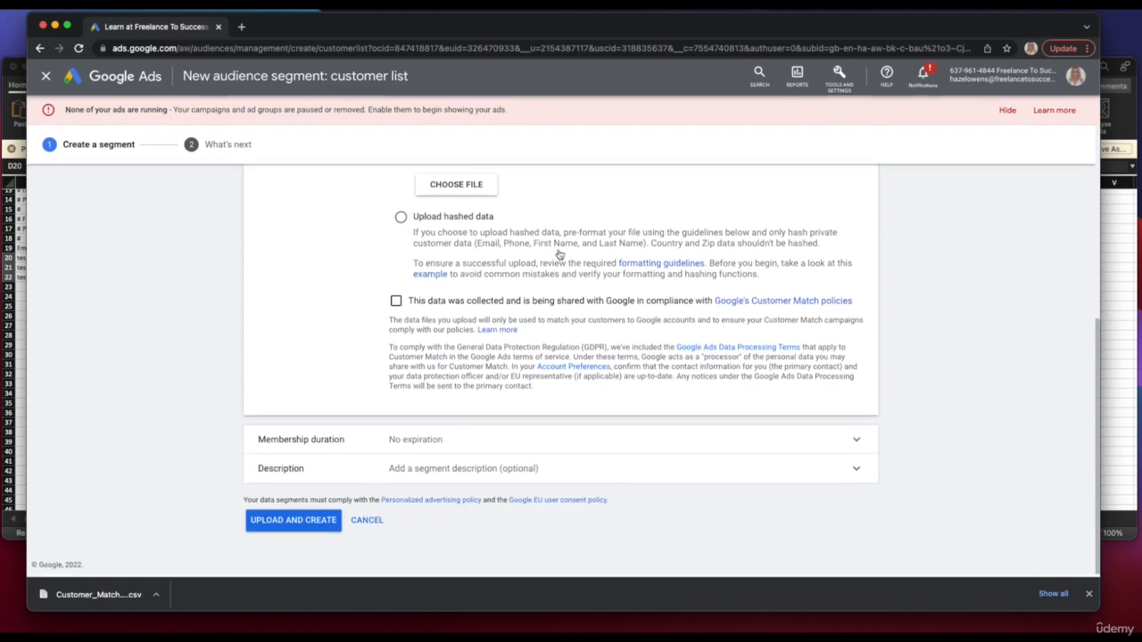
left_click(563, 443)
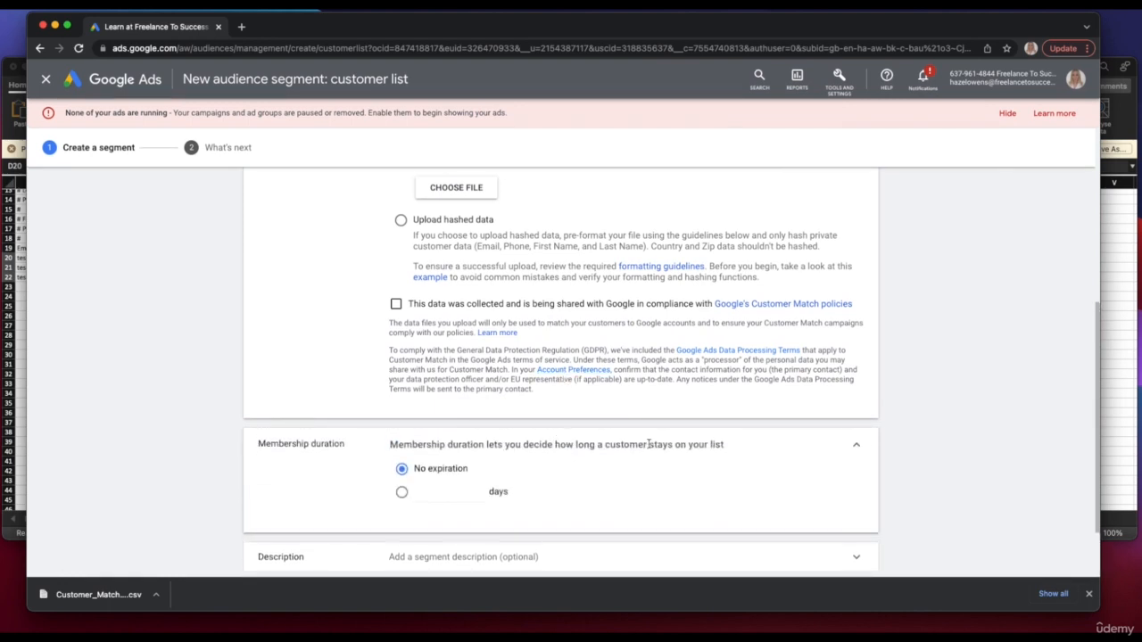
left_click(857, 445)
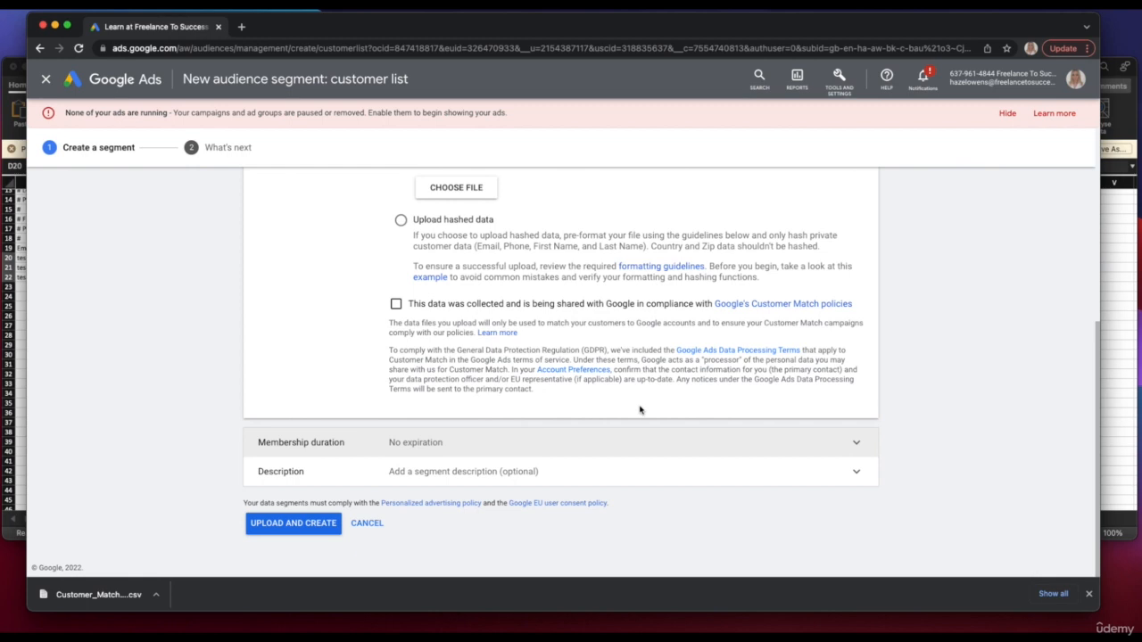
Enter "Customers who bought products over £1k" as the segment description and submit the segment for upload and creation.
left_click(529, 469)
scroll(531, 468, "down", 1)
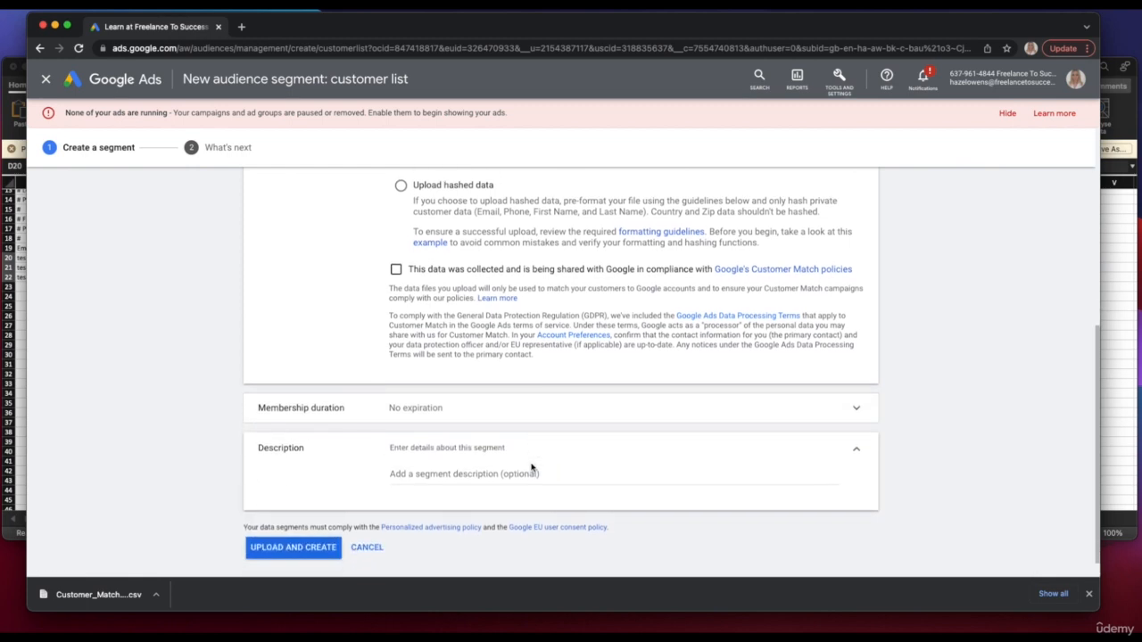
left_click(491, 452)
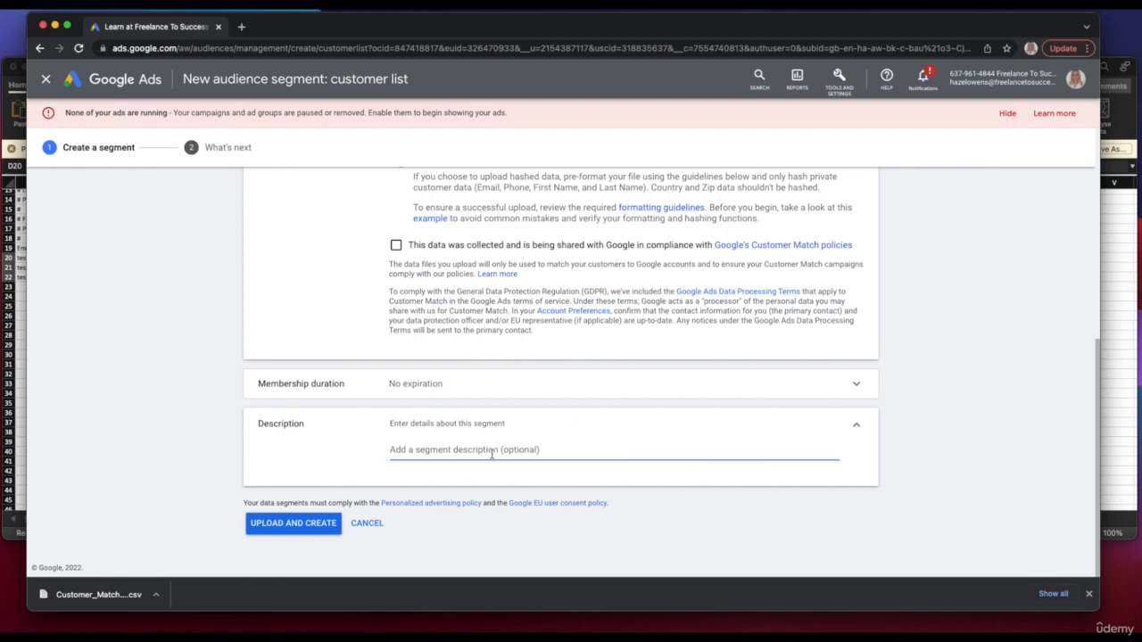
type("Customers wh")
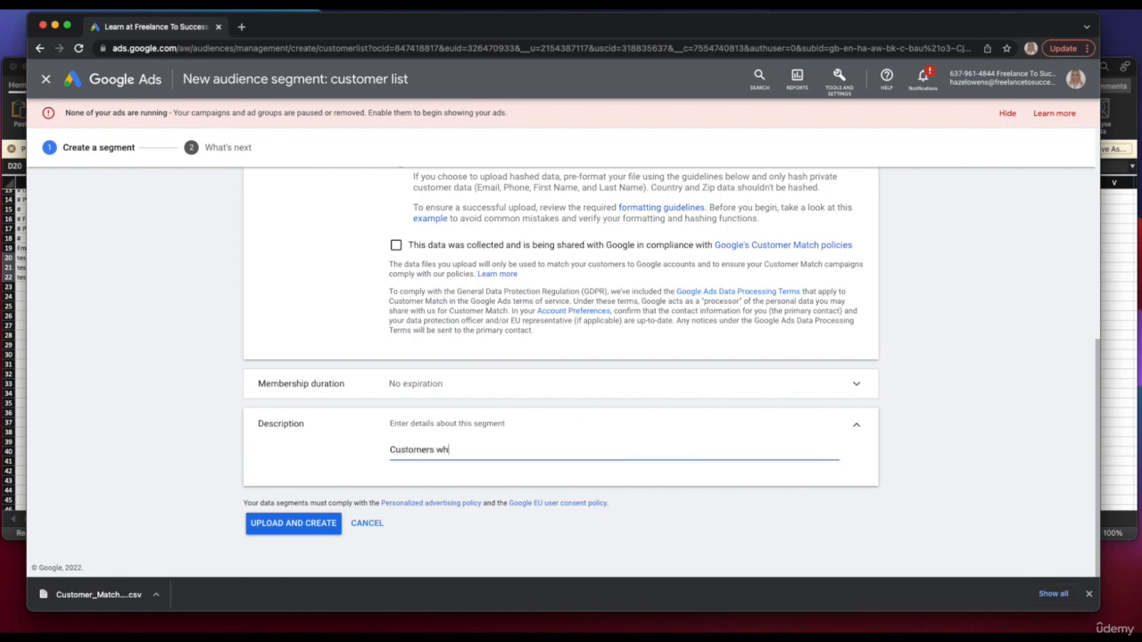
type("o bought products over £1k")
left_click(320, 526)
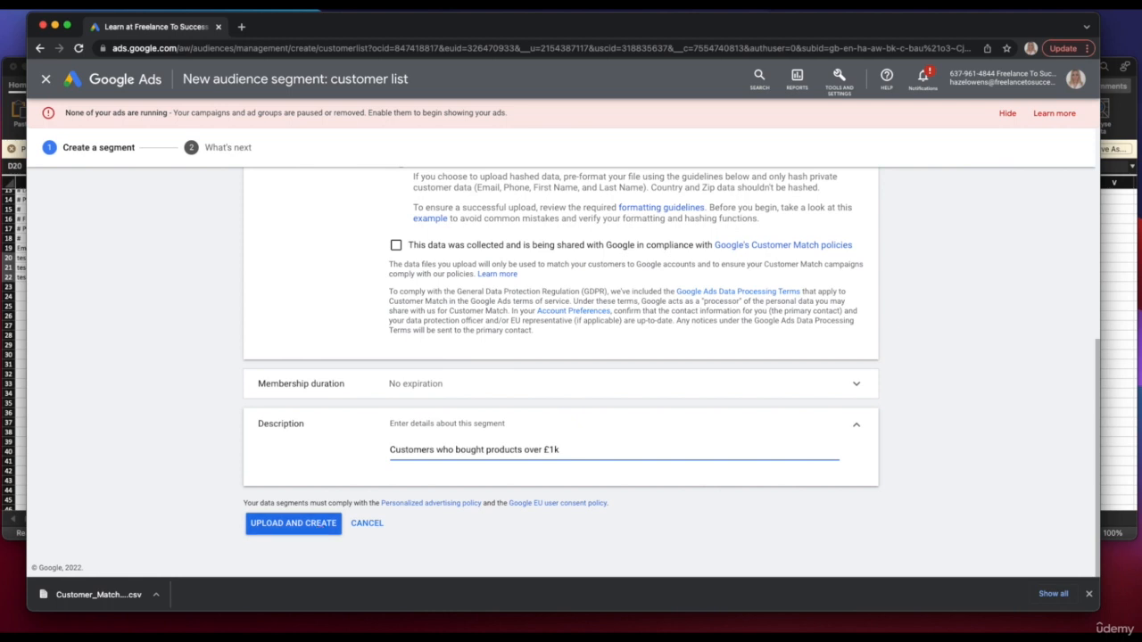